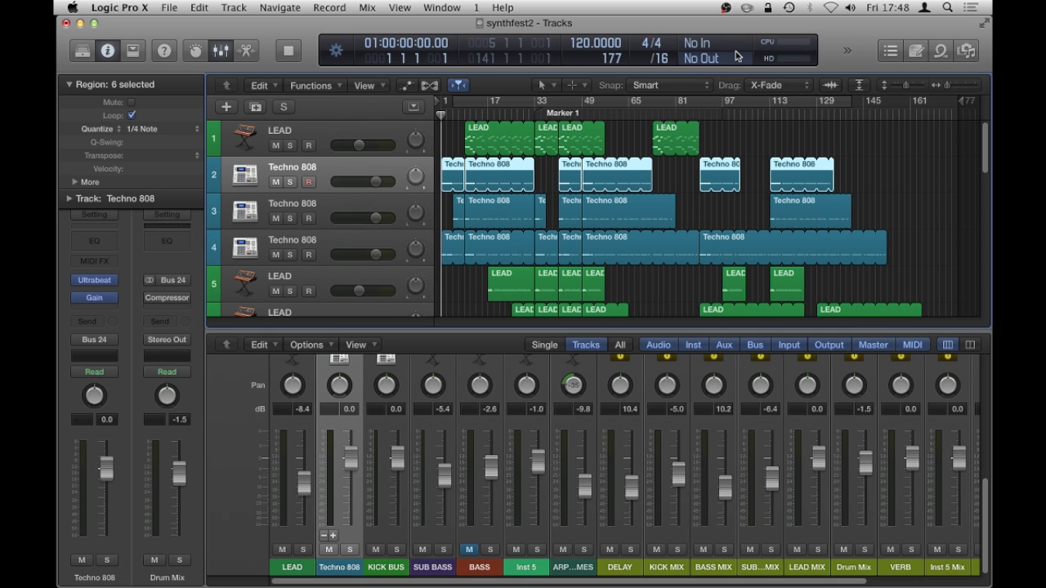
- Select the Techno 808 and LEAD regions near bar 41 and open them in the Piano Roll
left_click(631, 129)
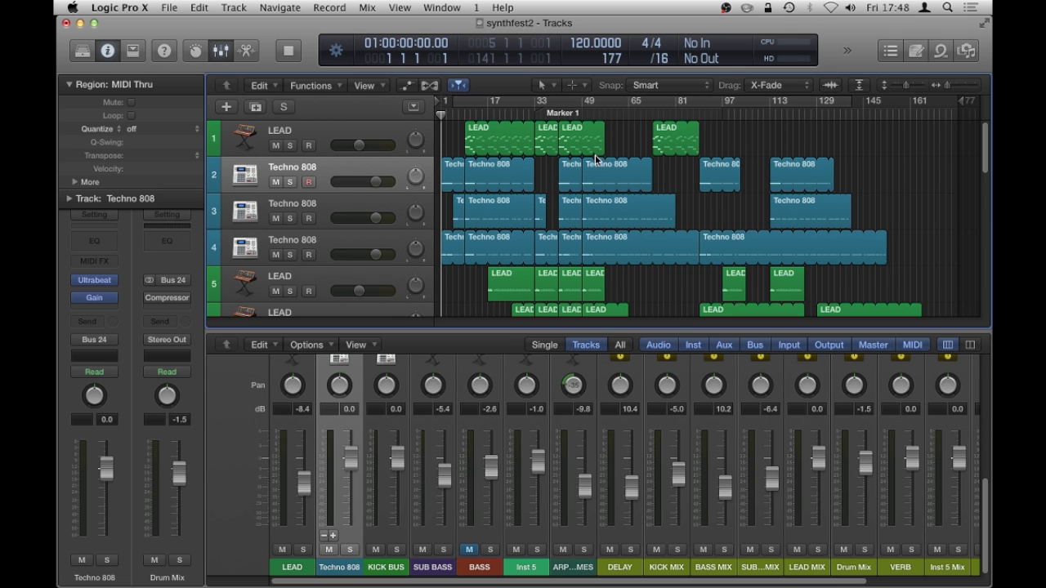
left_click(563, 178)
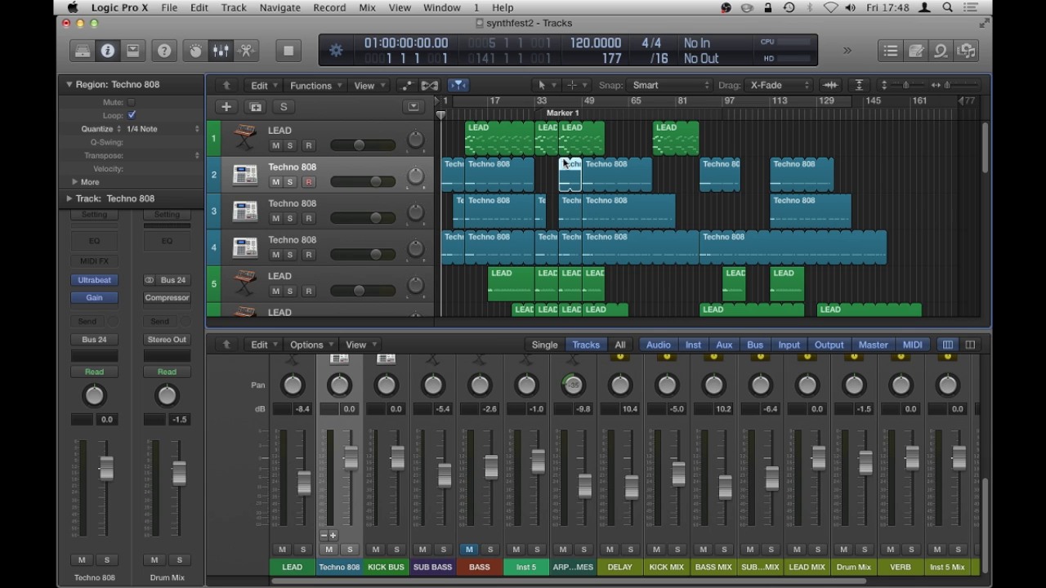
left_click(564, 141, "shift")
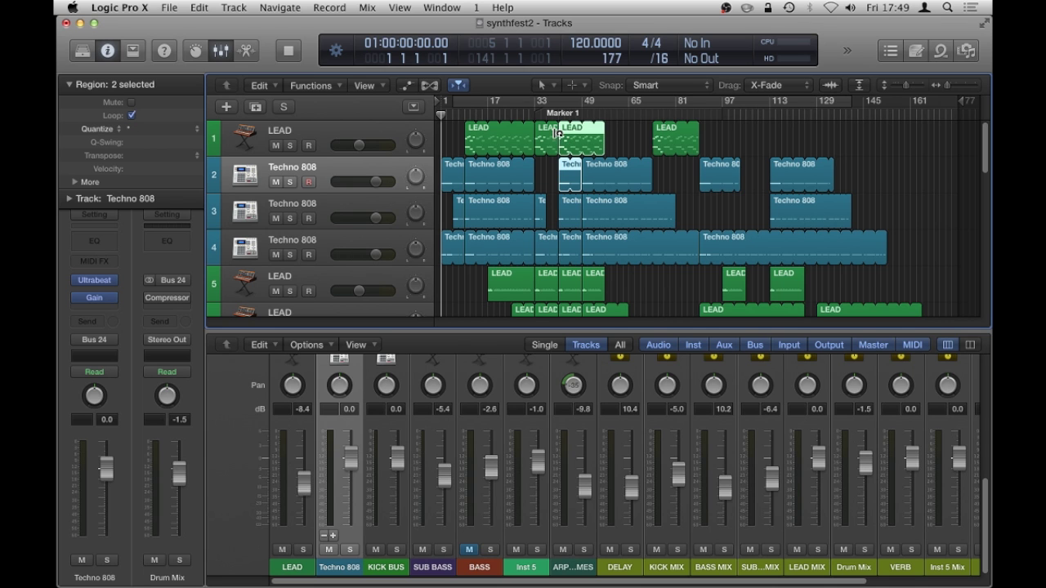
left_click(437, 8)
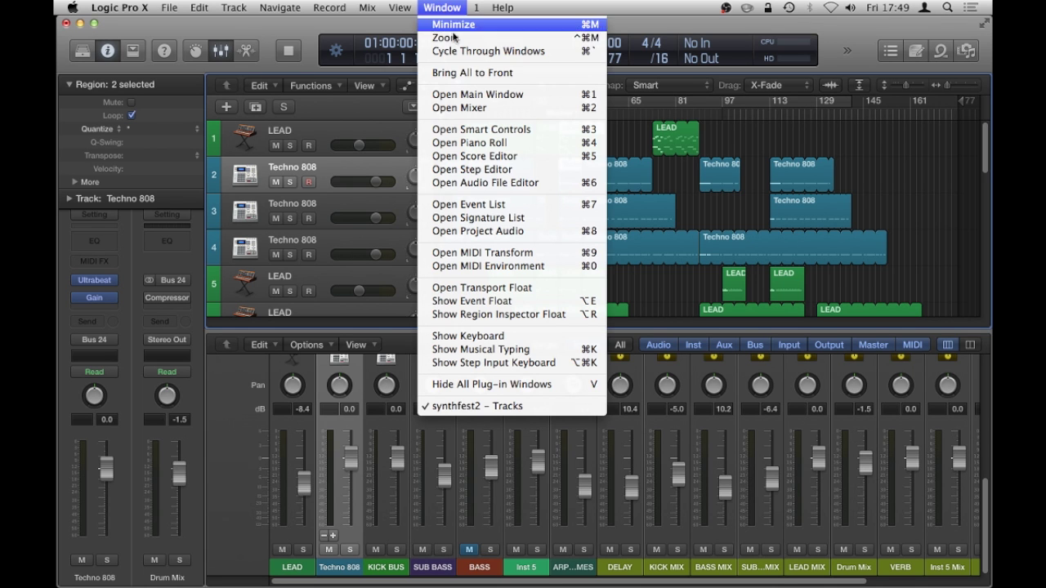
left_click(473, 144)
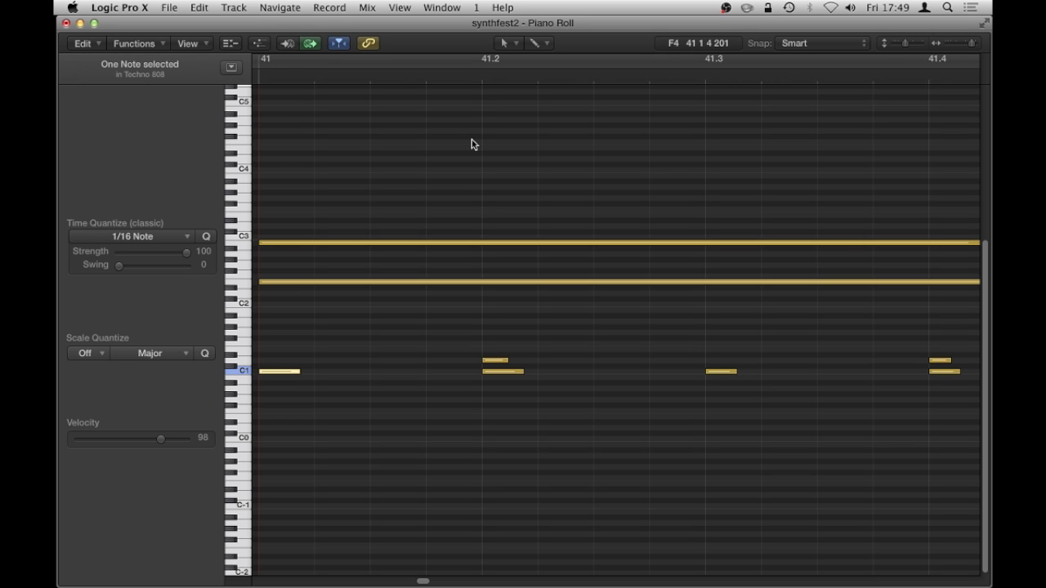
- Zoom out horizontally and vertically to show bars 41 to 45 and more pitches
key("z")
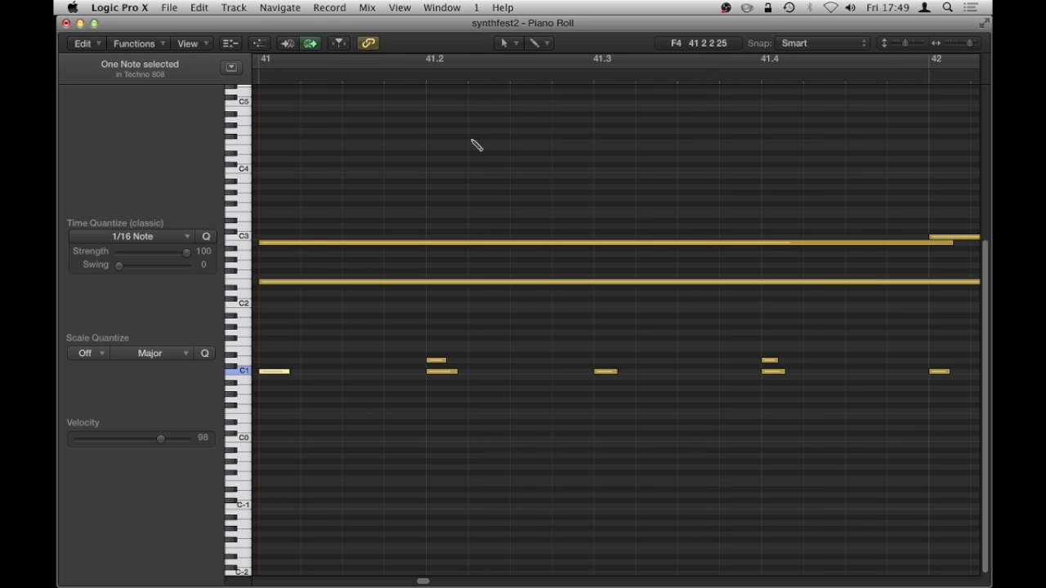
key("super+Left")
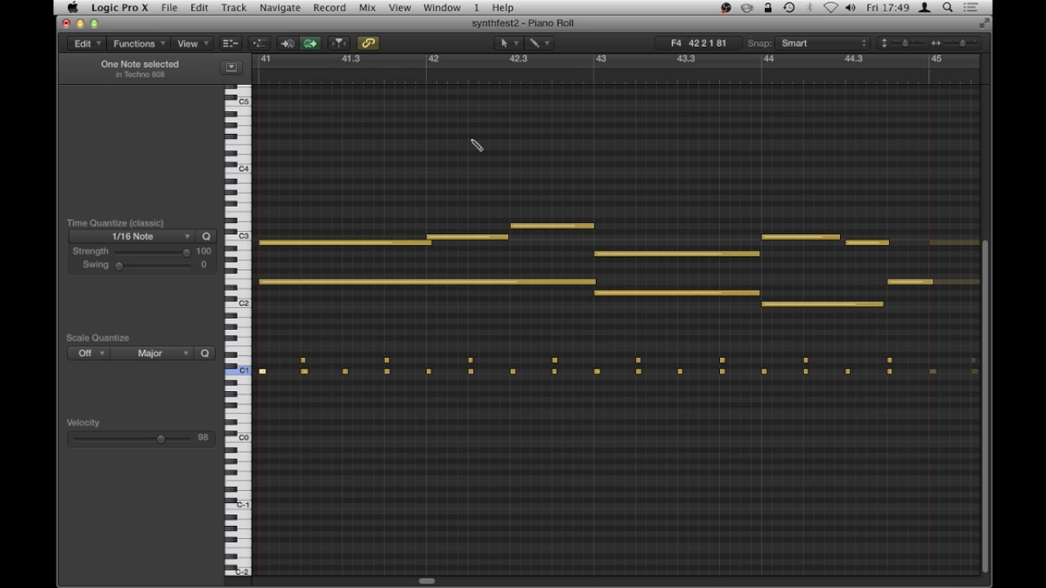
key("super+Up")
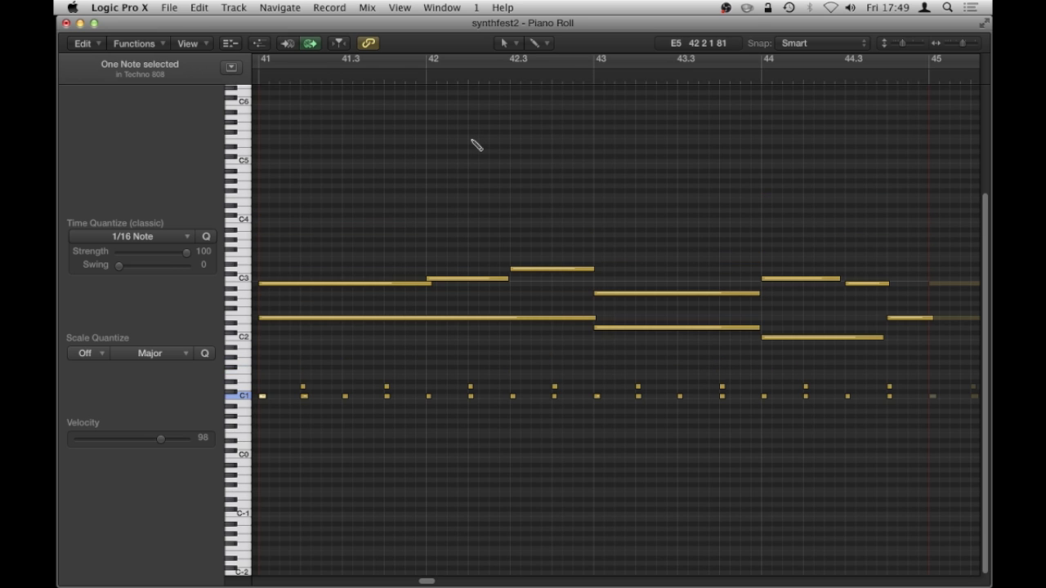
- Inspect the long LEAD note at bar 41 and raise the playback volume
left_click(471, 143)
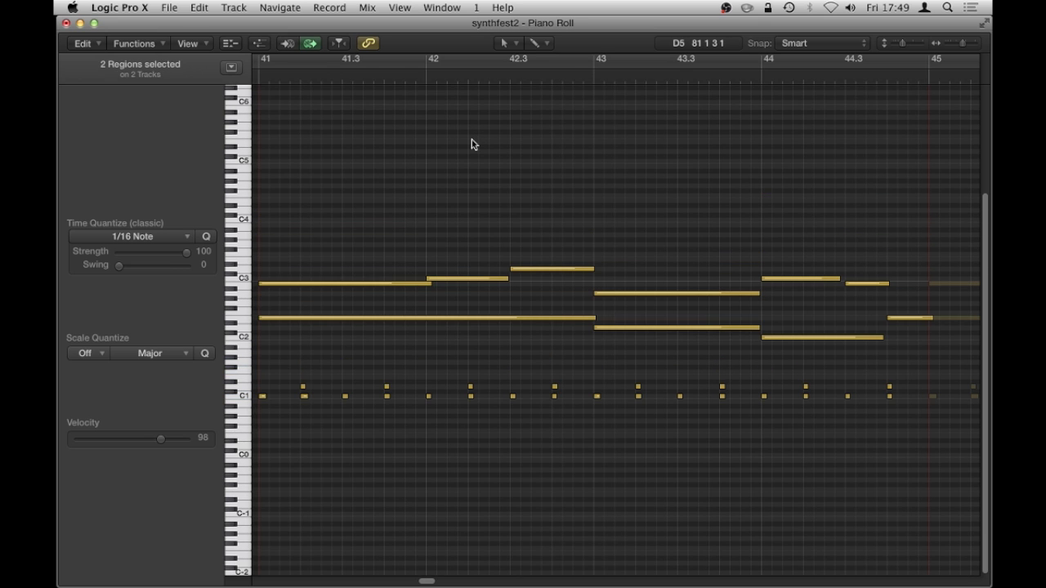
left_click(357, 284)
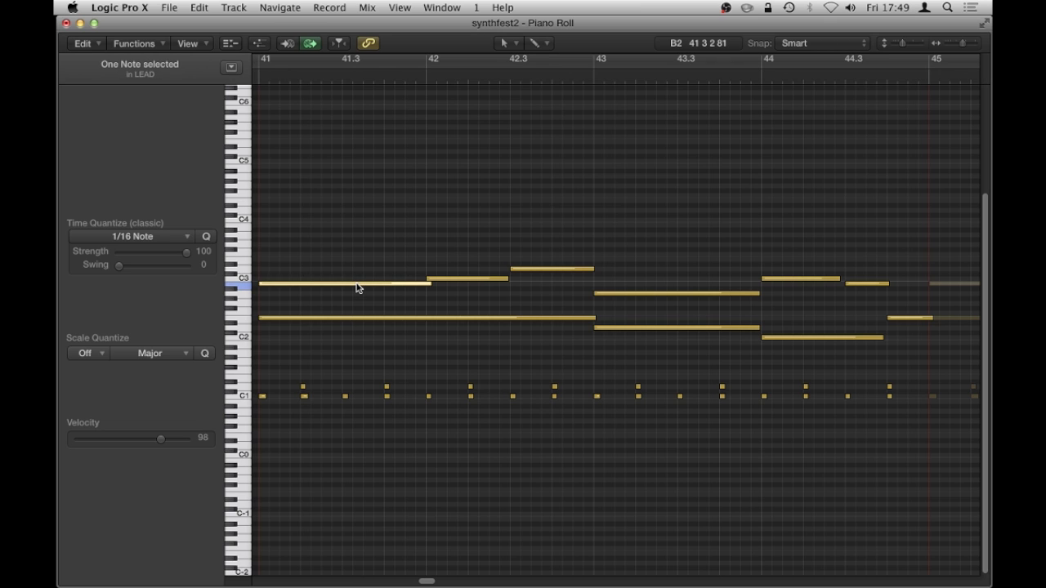
key("XF86AudioRaiseVolume")
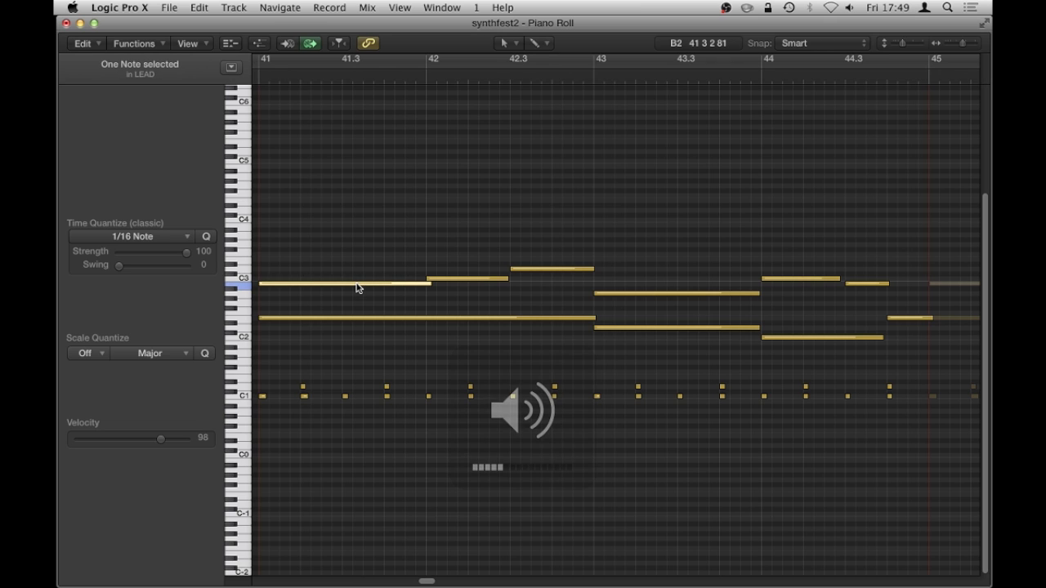
mouse_move(357, 285)
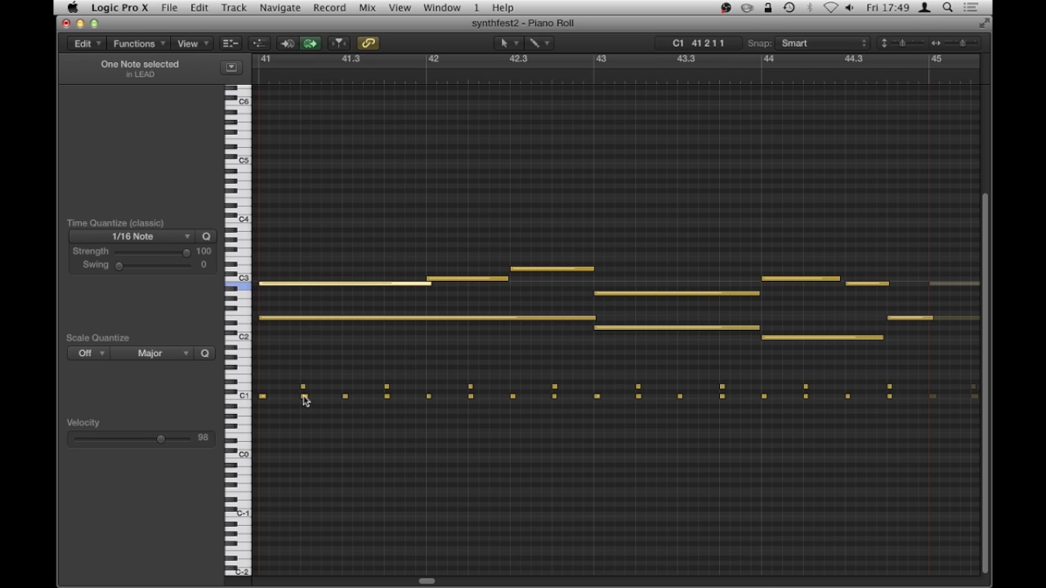
- Select the C1 Techno 808 note near bar 41.2 so only drum notes show
left_click(304, 397)
key("Right")
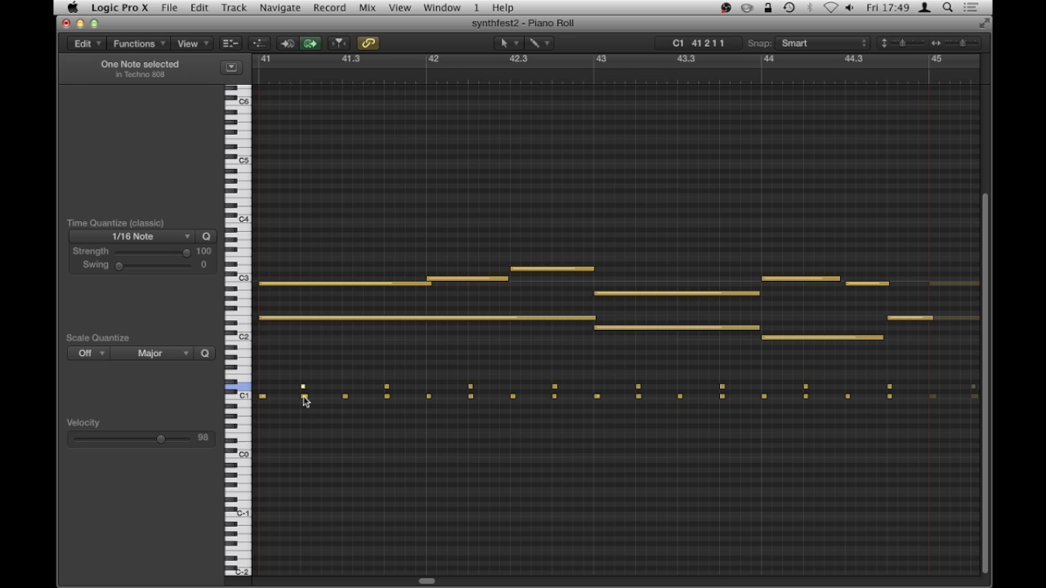
left_click(304, 397, "shift")
left_click(304, 397)
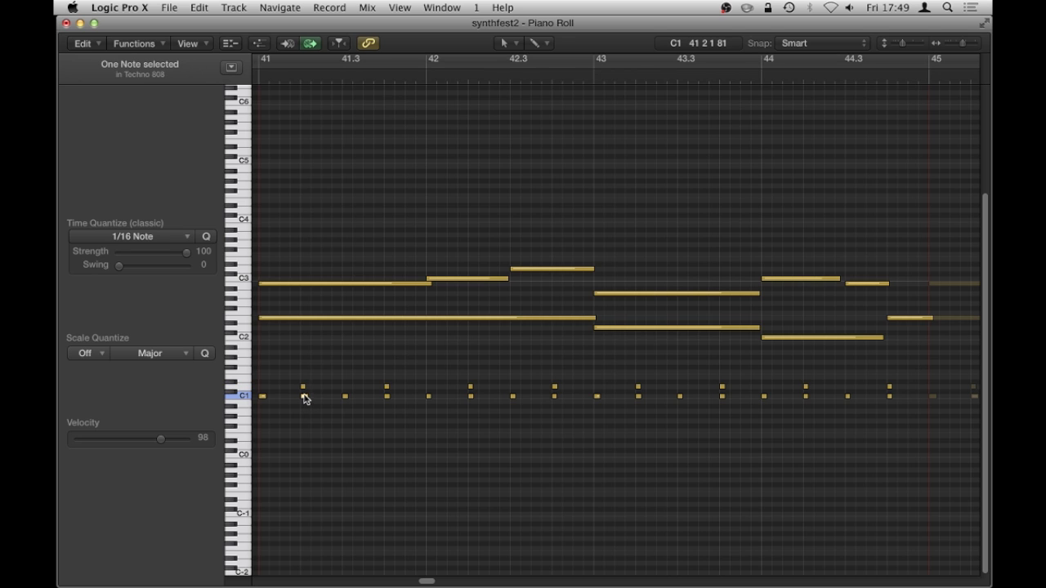
left_click(309, 368)
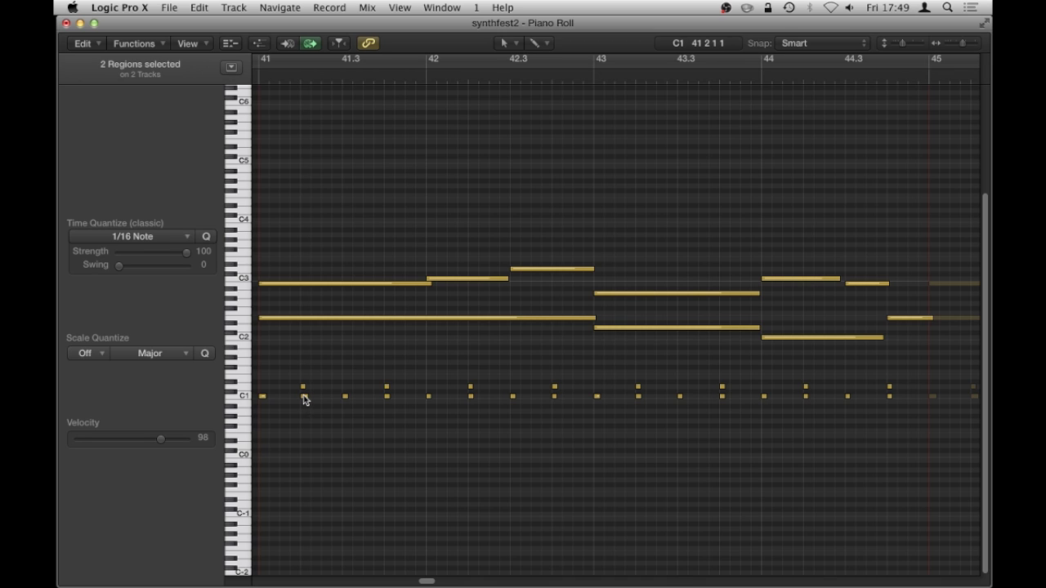
left_click(304, 398)
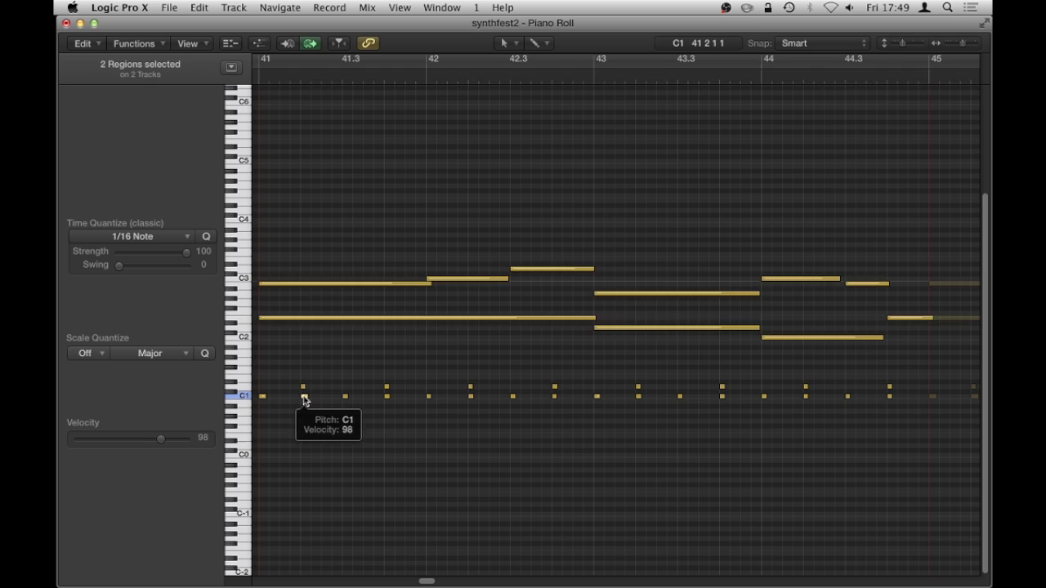
- Add two Techno 808 notes on D1 and C1, then show both regions' notes
mouse_move(305, 399)
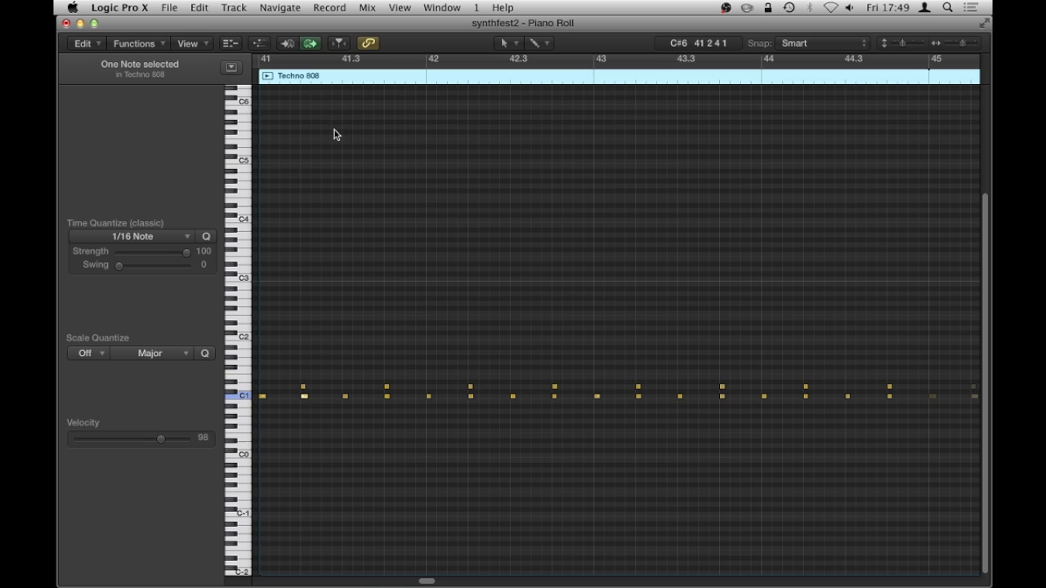
left_click(334, 388)
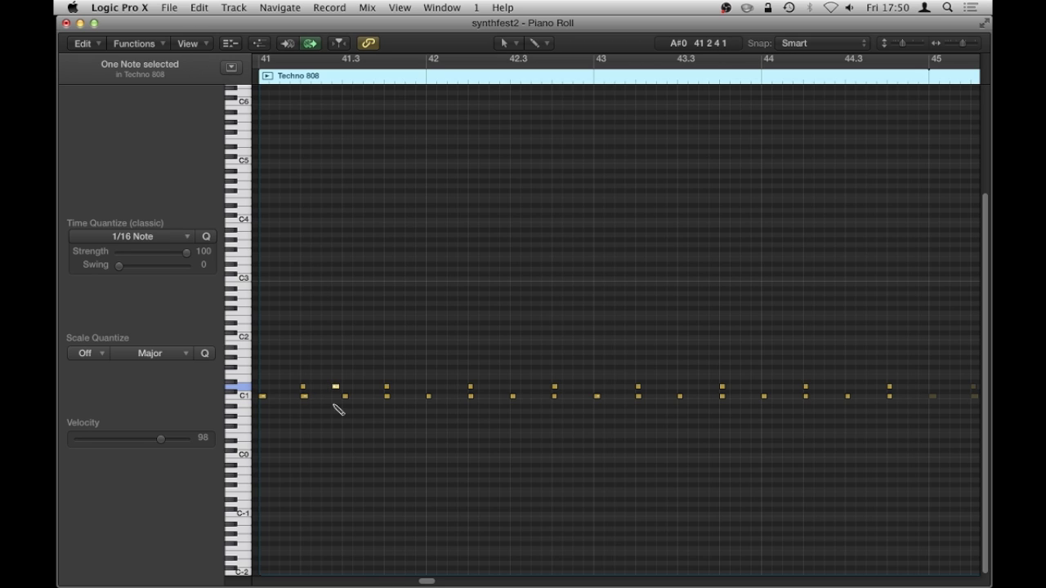
left_click(325, 396)
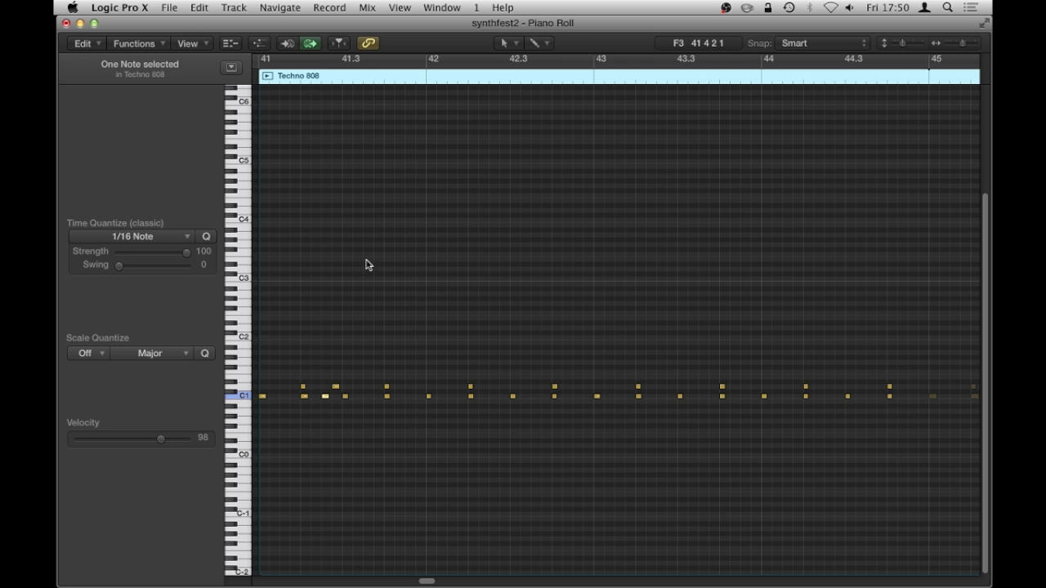
left_click(388, 307)
key("super+a")
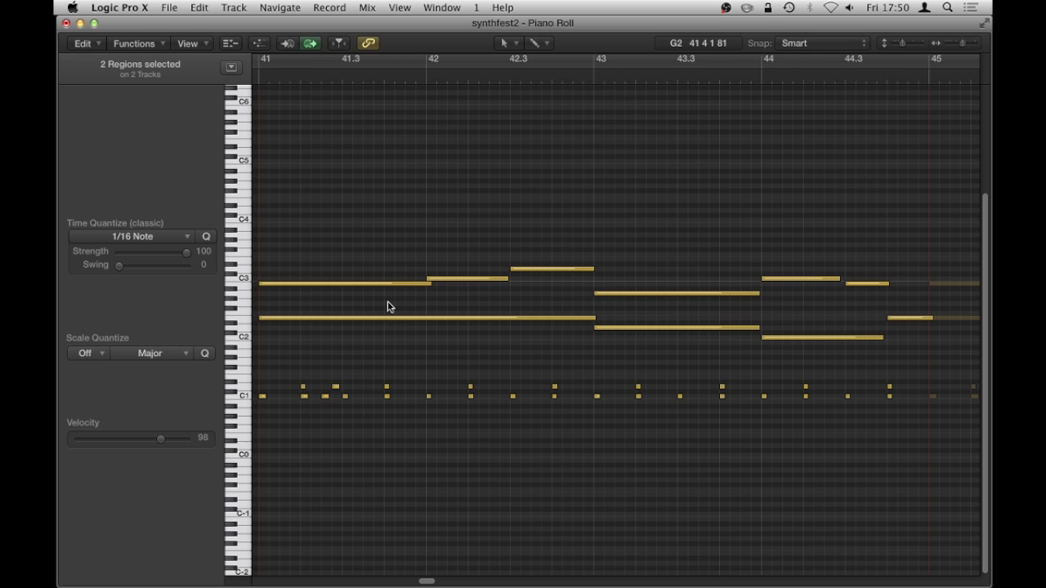
- Isolate the LEAD region, add an E3 note spanning bars 41–42, then show both regions
left_click(341, 285)
left_click(331, 285)
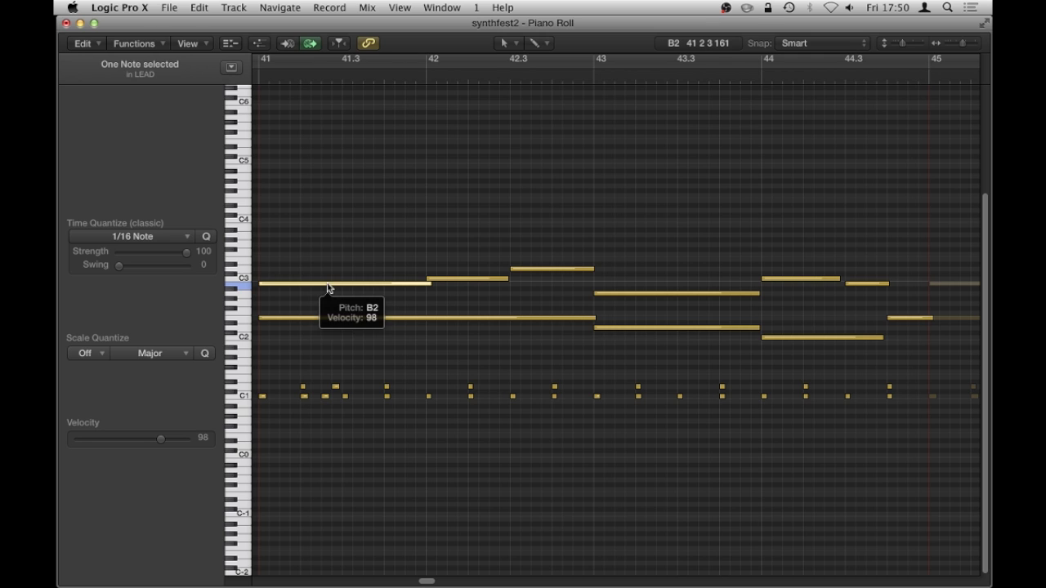
double_click(331, 286)
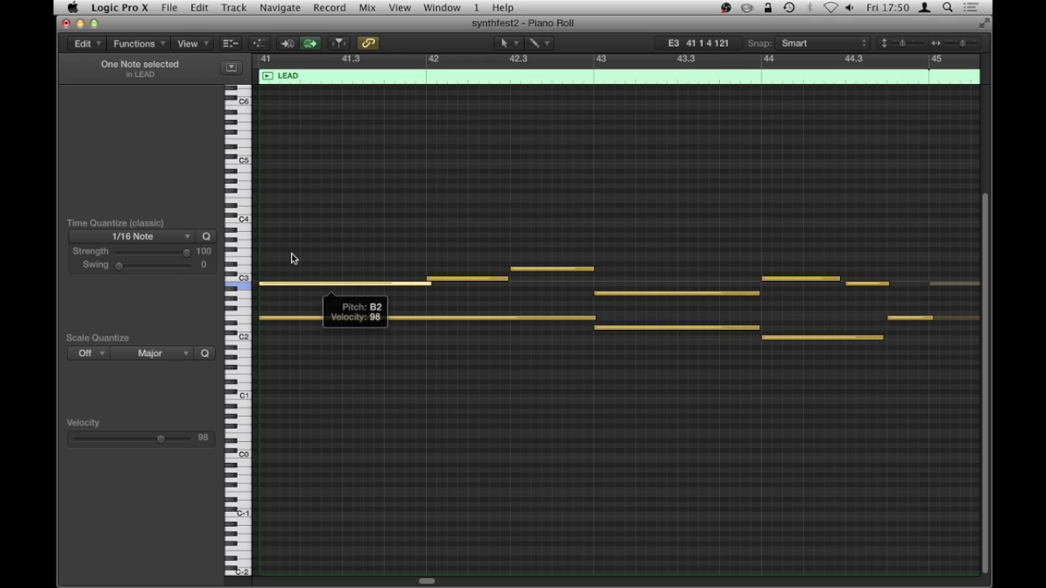
left_click(263, 259)
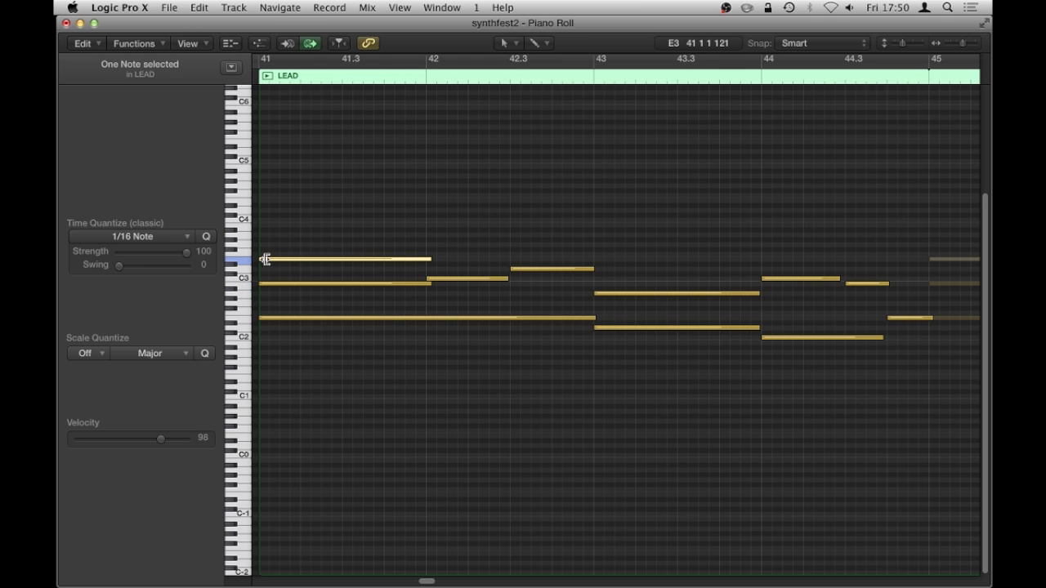
double_click(504, 215)
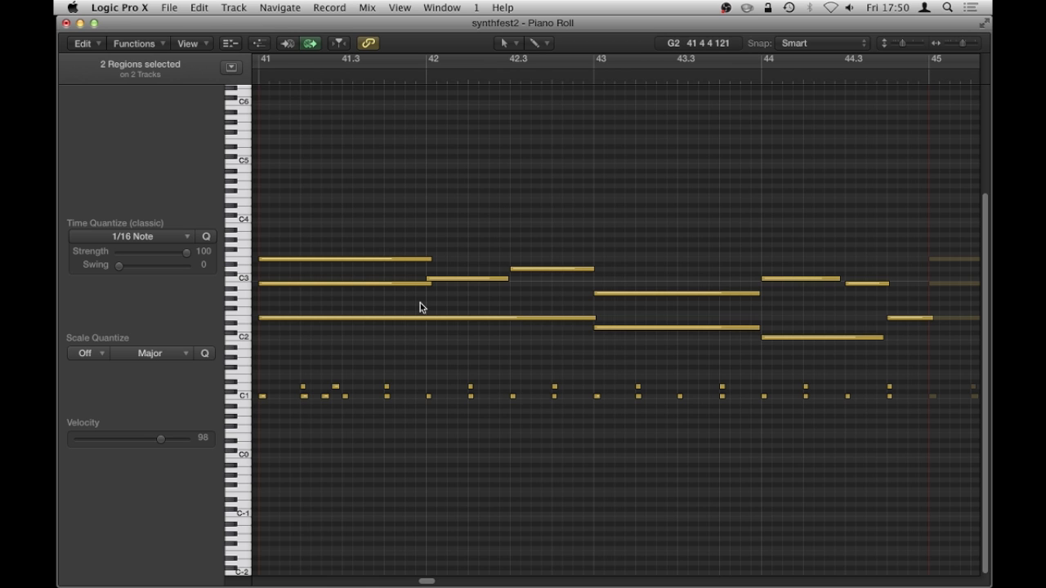
- Close the Piano Roll and select track 5's LEAD and track 4's Techno 808 regions
left_click(66, 23)
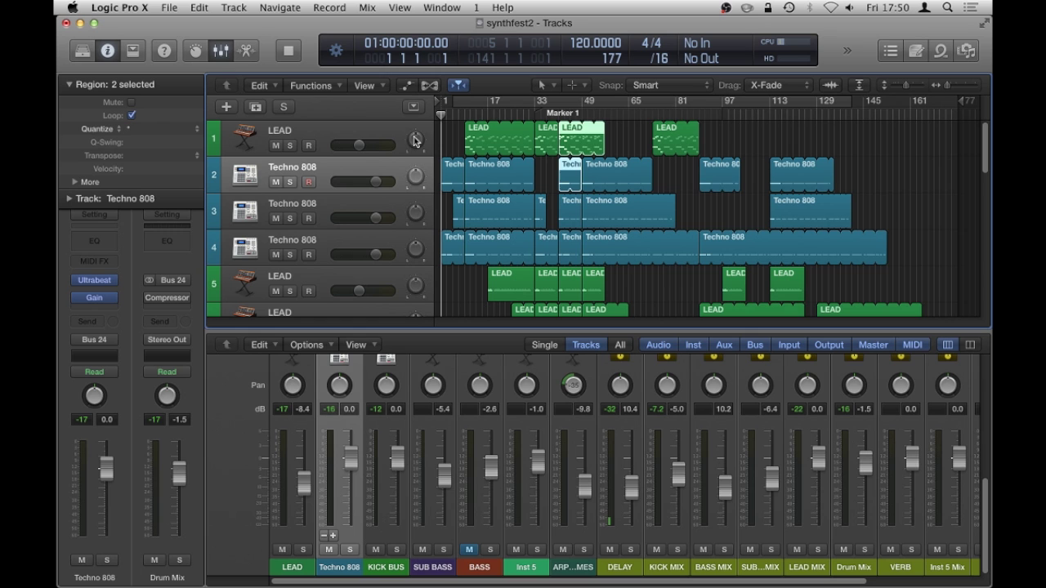
left_click(542, 173)
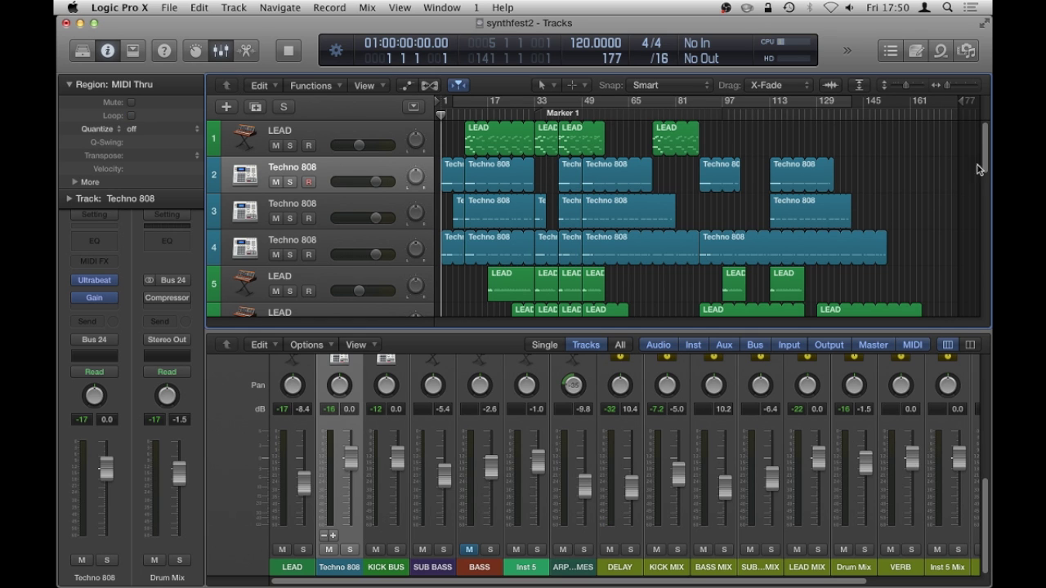
scroll(985, 152, "down", 3)
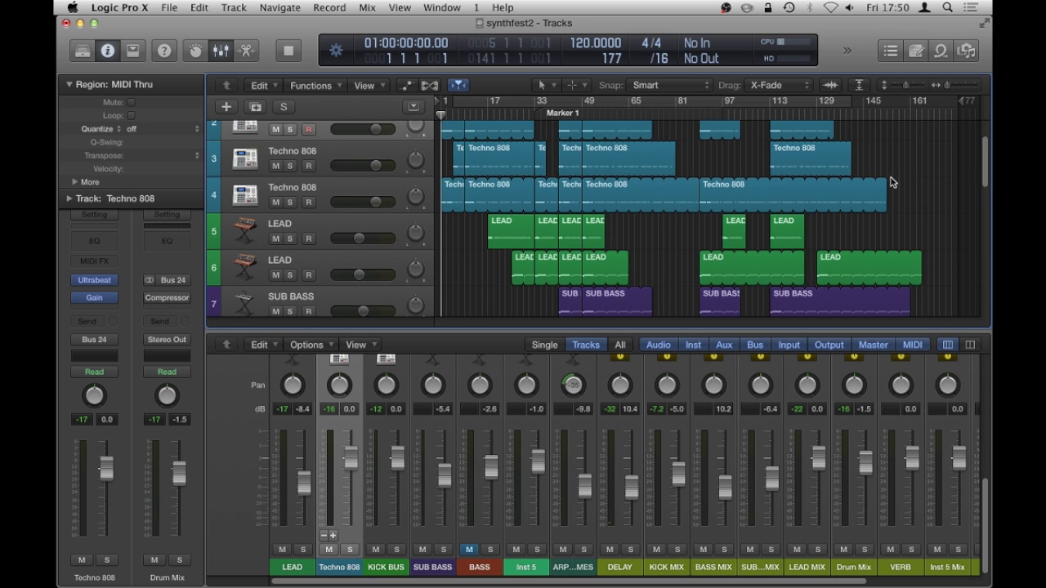
left_click(565, 236)
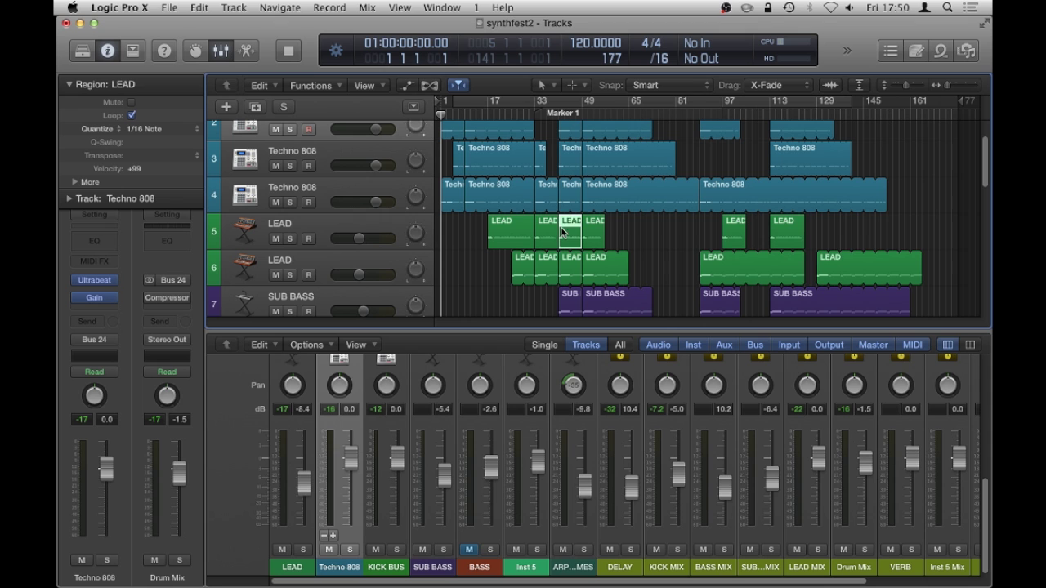
left_click(561, 203, "shift")
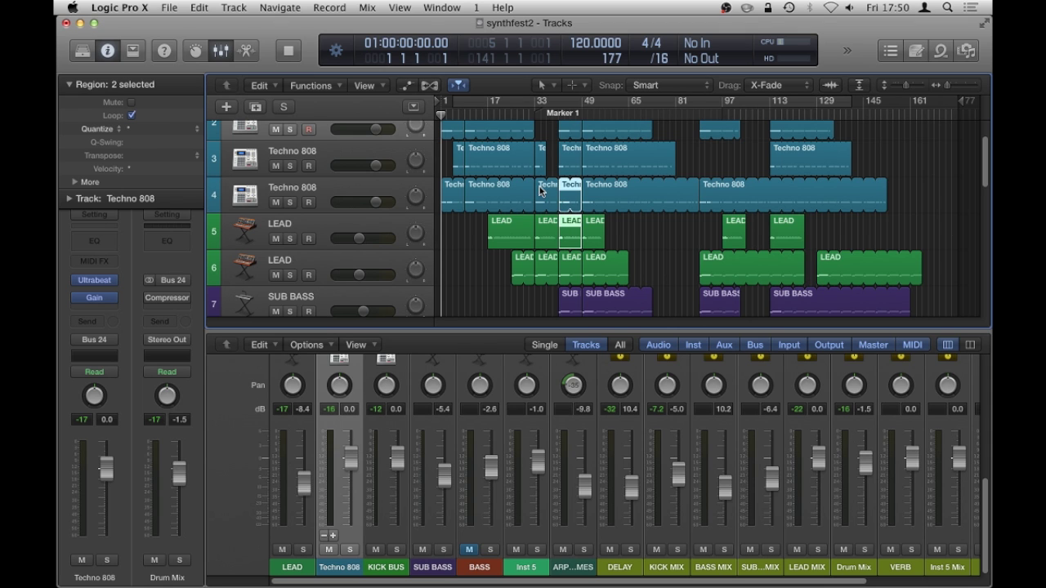
left_click(433, 8)
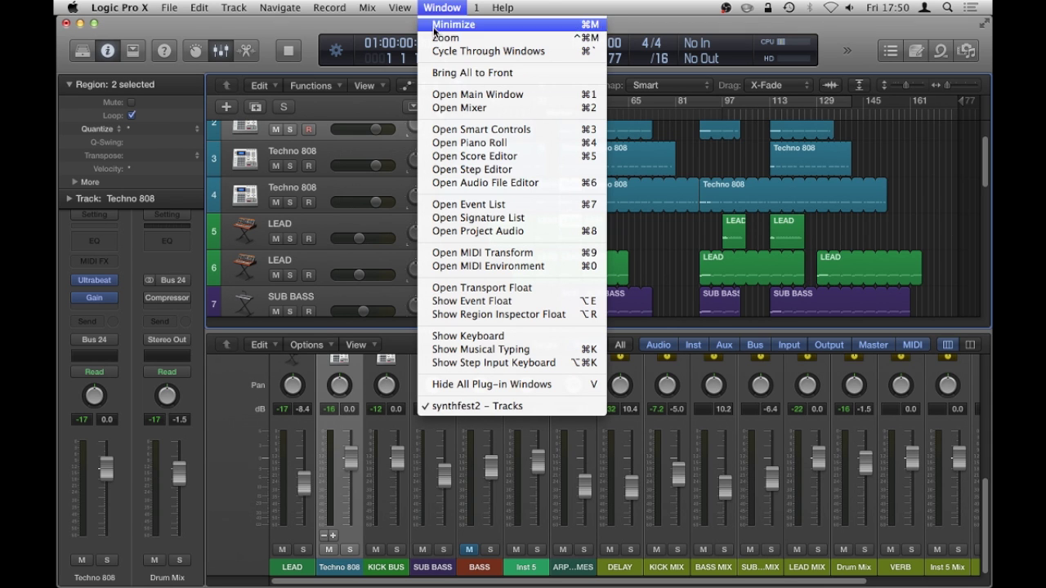
- Open the pair in the Piano Roll, isolate Techno 808, and add two notes above D2
left_click(454, 145)
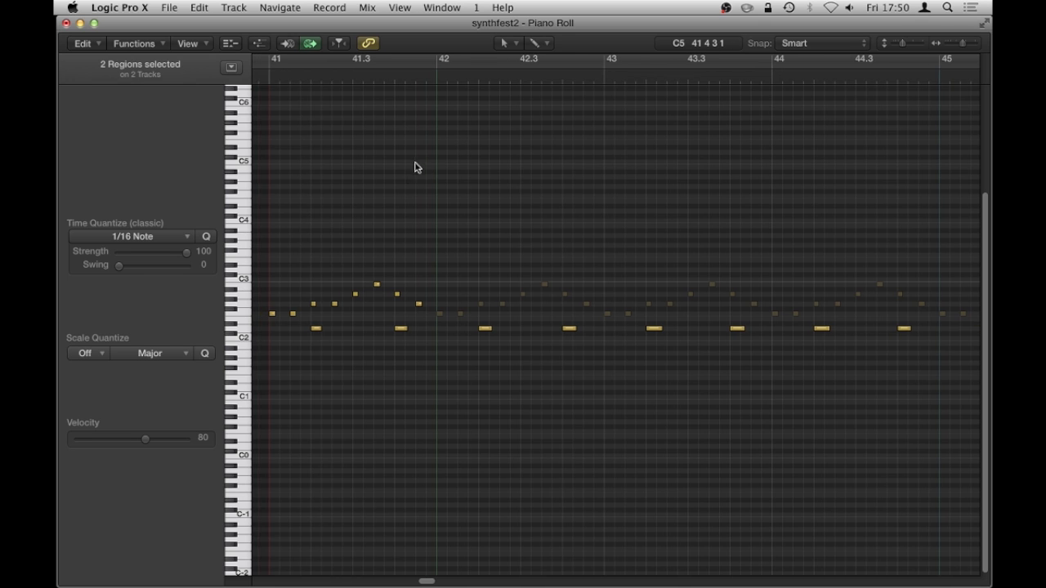
left_click(316, 329)
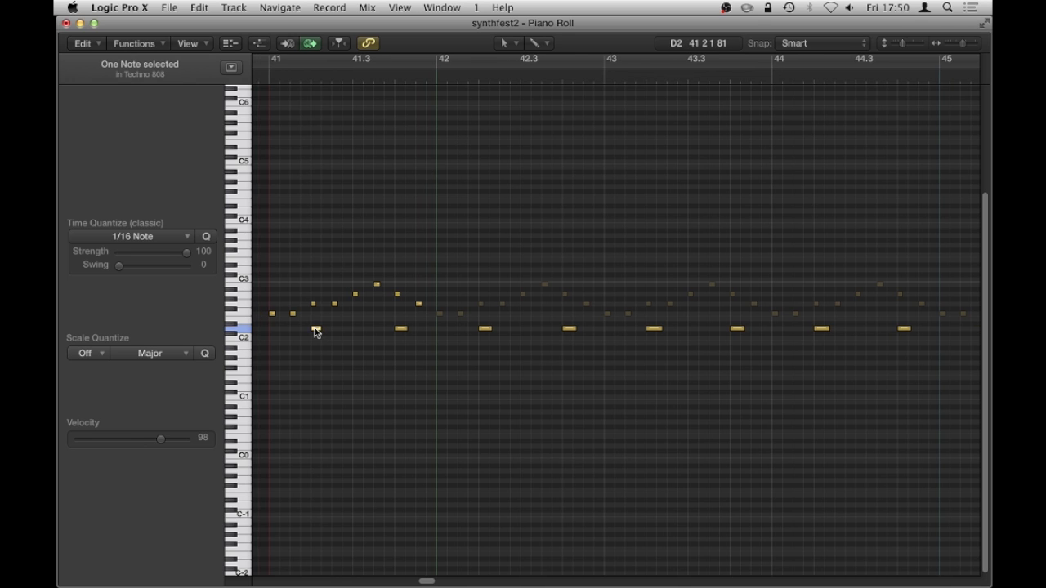
left_click(292, 315)
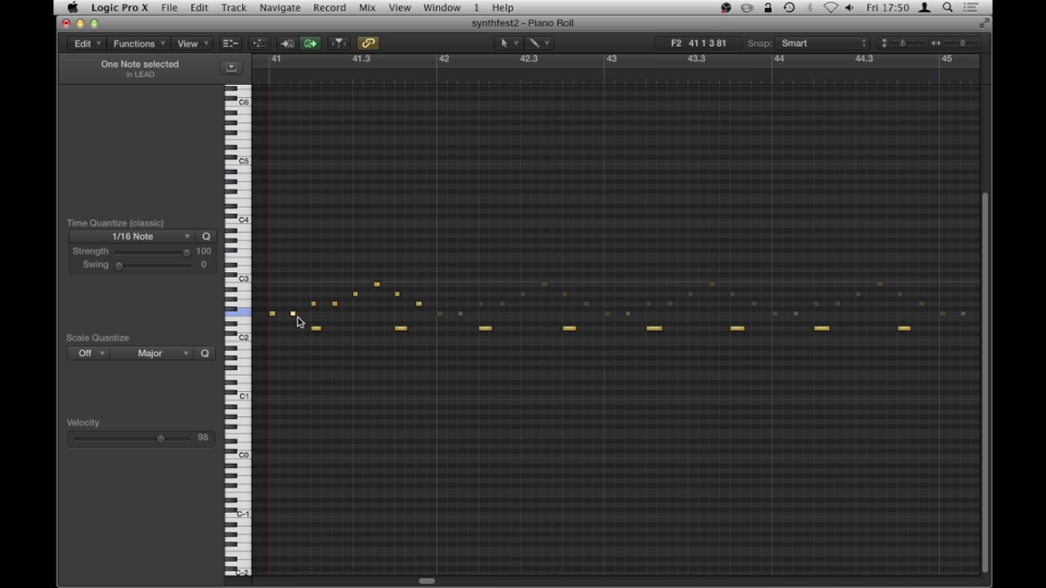
left_click(316, 330)
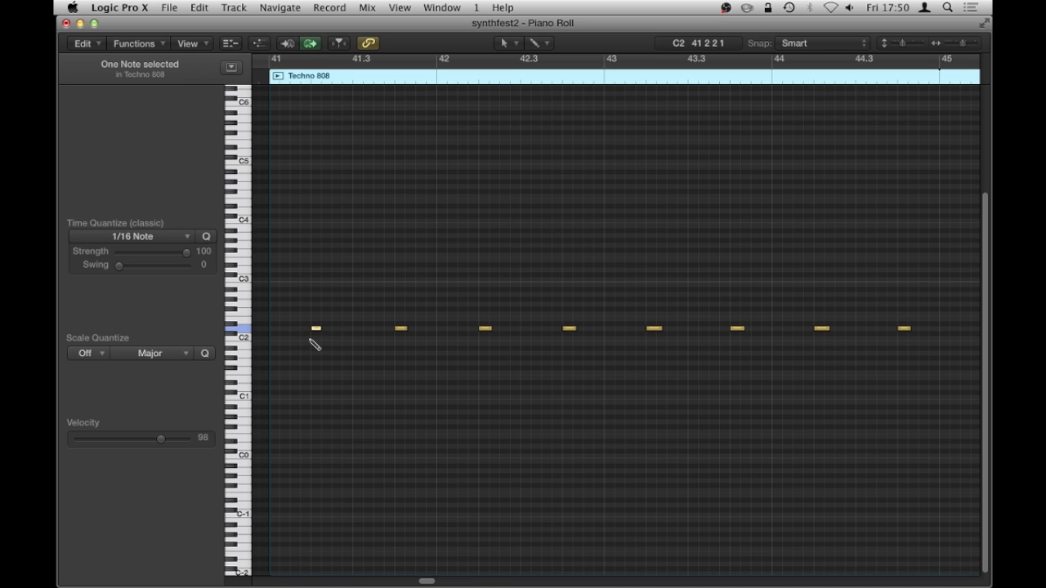
left_click(337, 317)
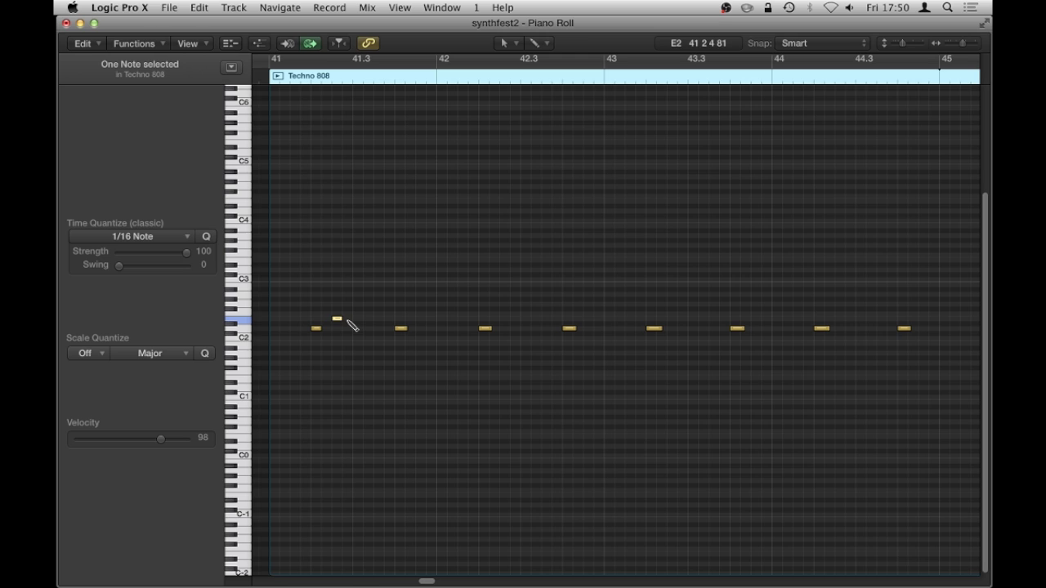
left_click(379, 318)
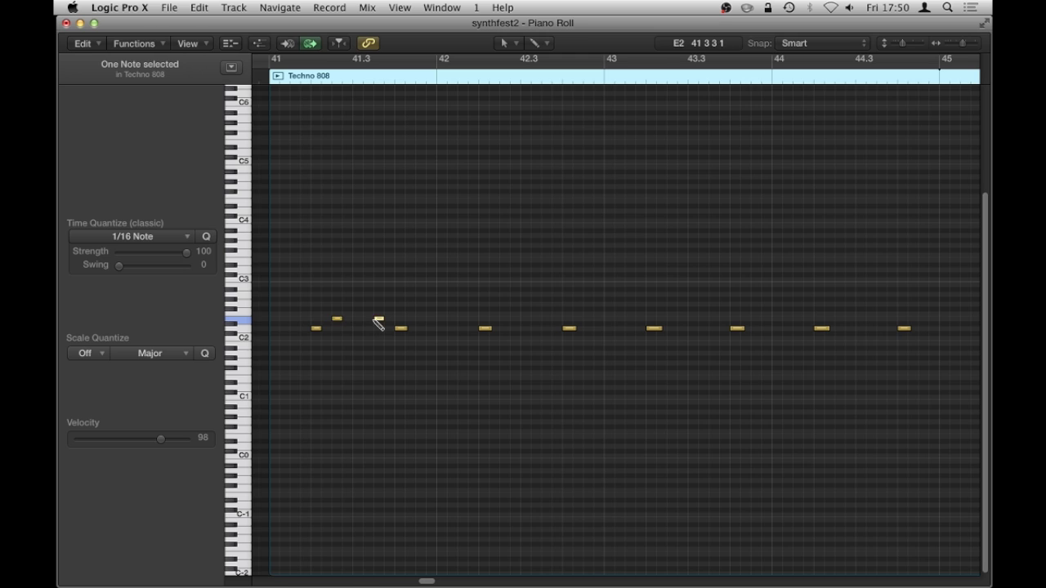
- Show both regions again and copy a LEAD note just to its right
left_click(385, 252)
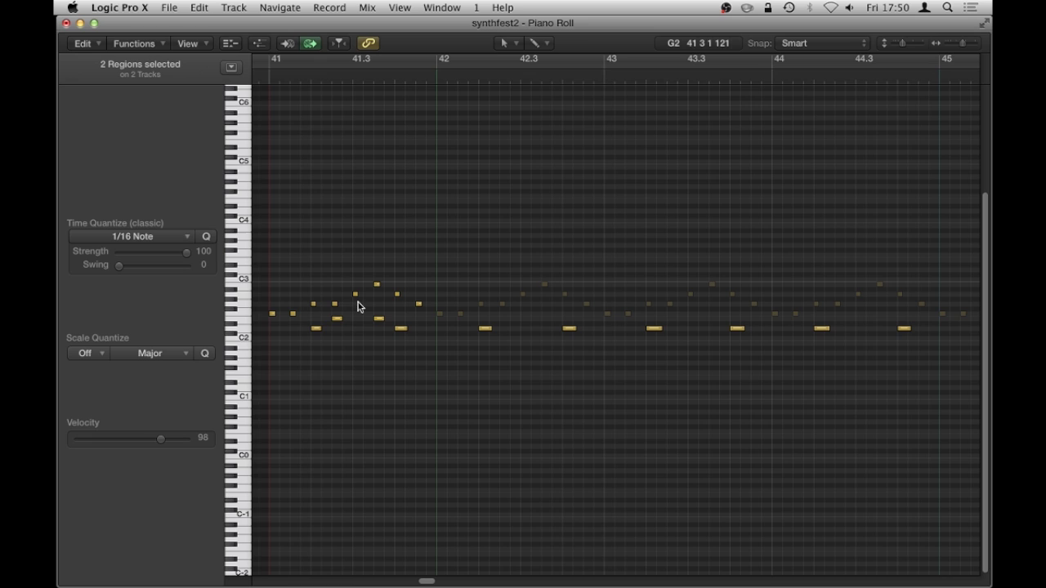
left_click(314, 305)
left_click_drag(314, 308, 325, 307)
- Return the Piano Roll to showing both regions' notes across bars 41–45
left_click(408, 375)
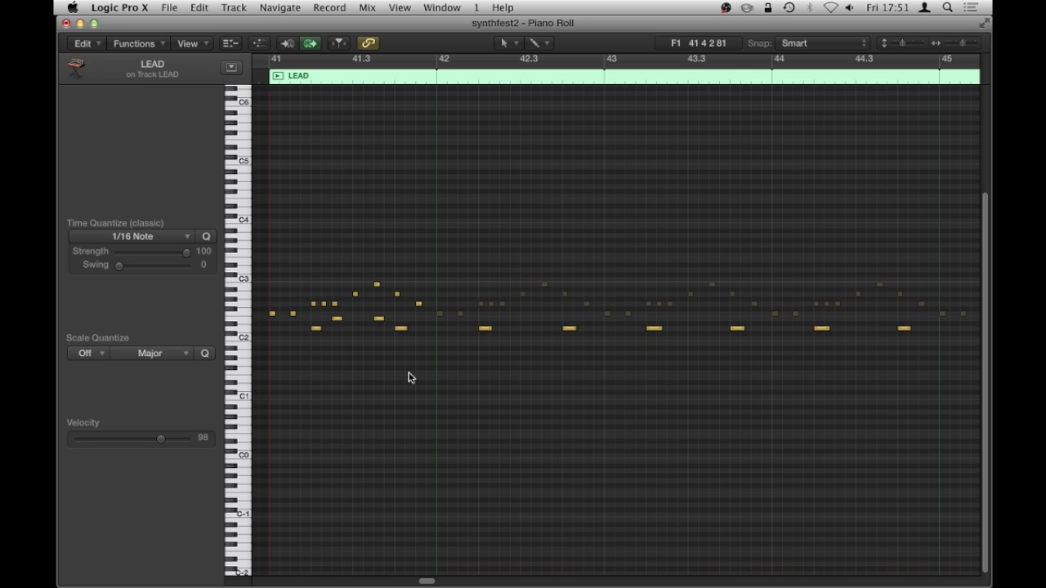